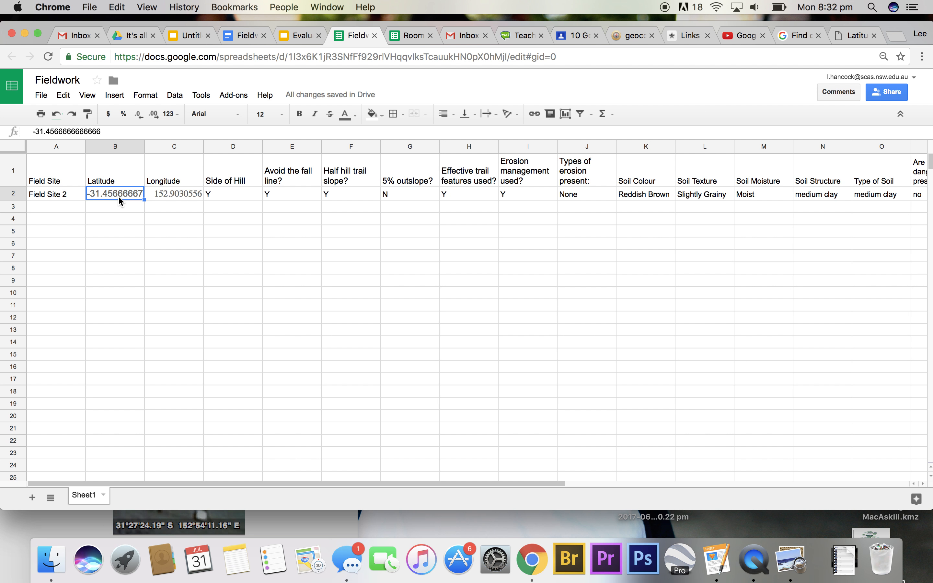
Step: Review the latitude, longitude and trail data recorded for Field Site 2 in the Fieldwork spreadsheet
key("Right")
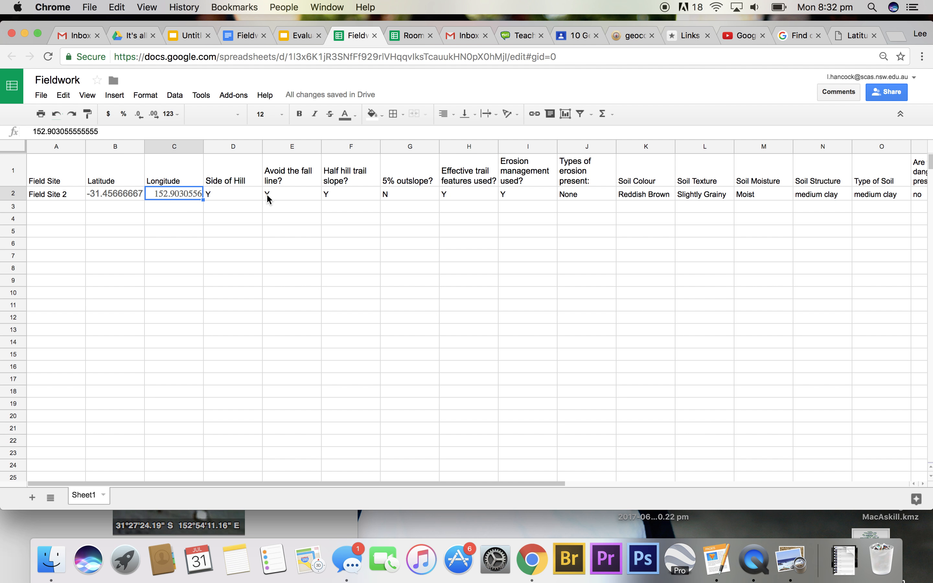
scroll(266, 194, "right", 6)
scroll(266, 194, "left", 6)
key("Left")
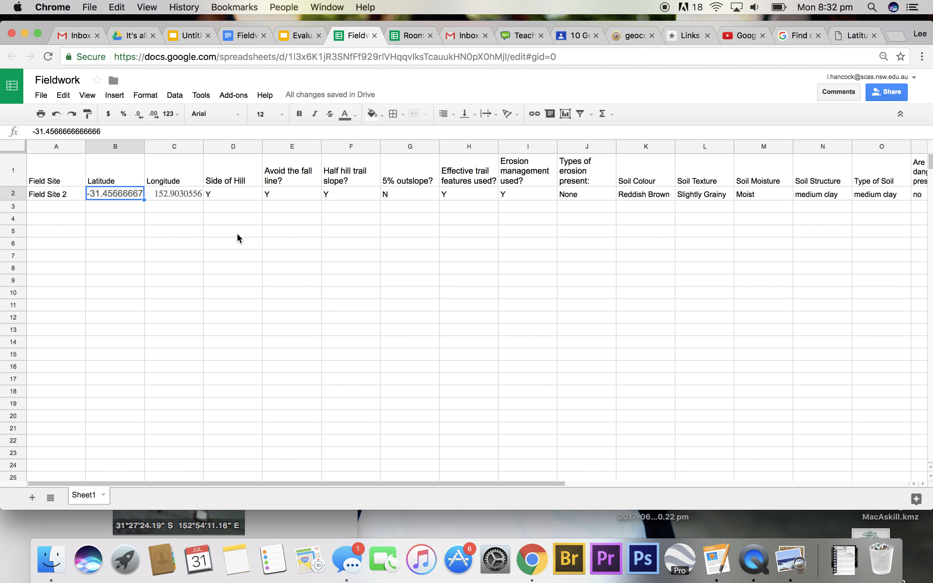
left_click(236, 233)
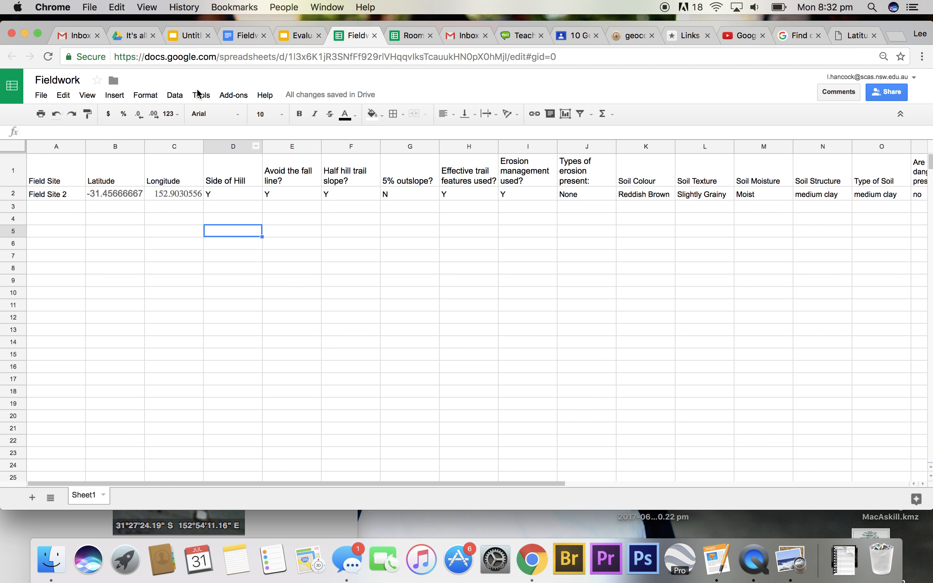
Step: Switch to Google Drive, create a shared Google My Maps map in the "It's all about the bike Unit Yr 8" folder, and set its base map to Satellite
left_click(141, 40)
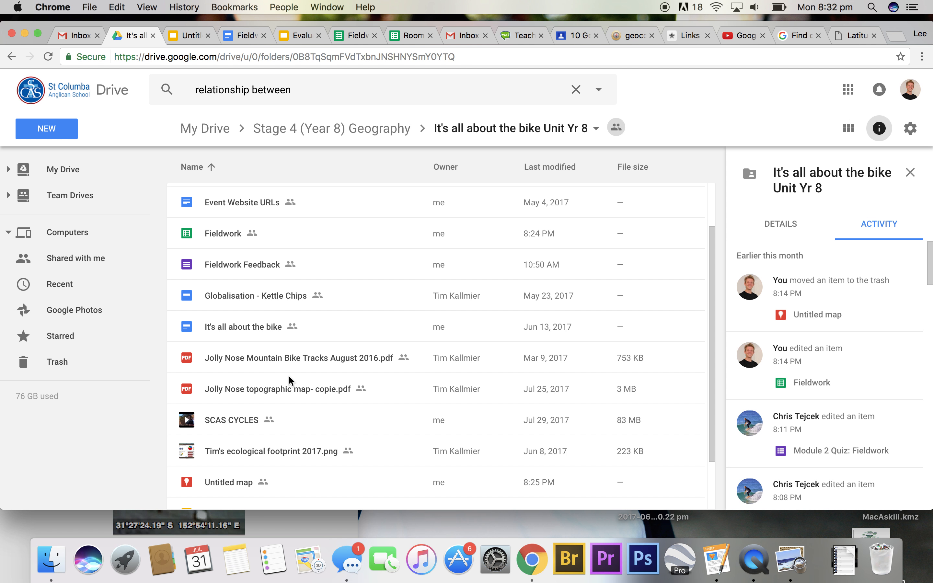
scroll(299, 406, "down", 2)
scroll(300, 407, "up", 4)
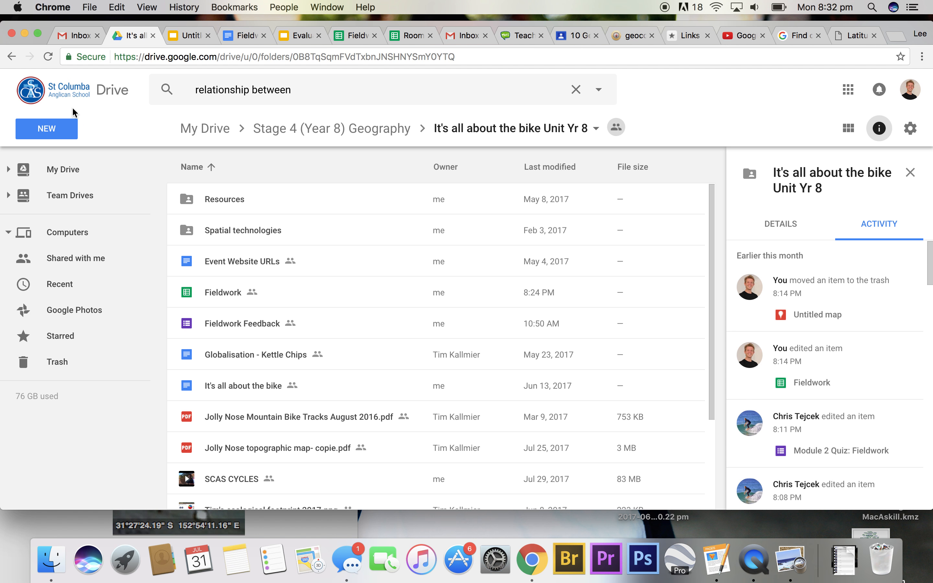
left_click(58, 129)
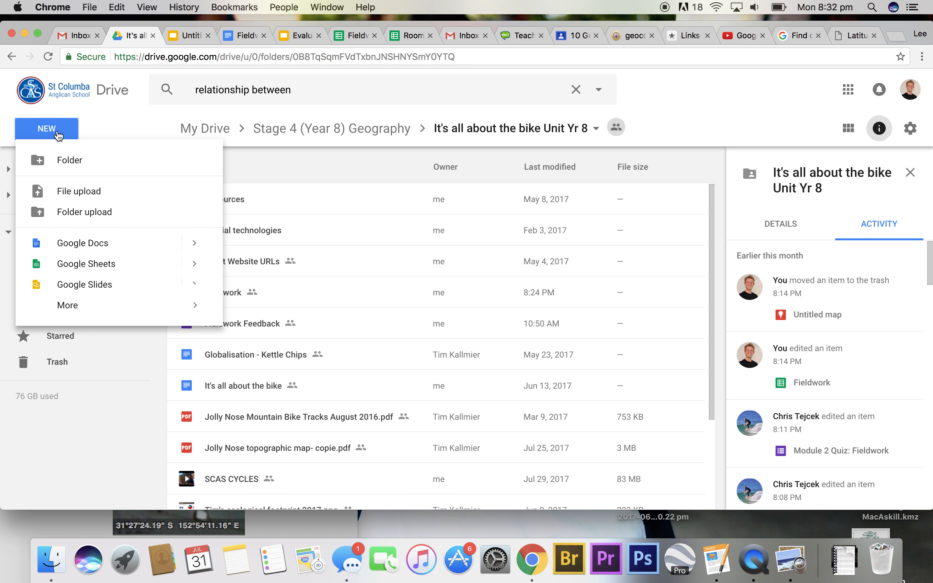
mouse_move(72, 313)
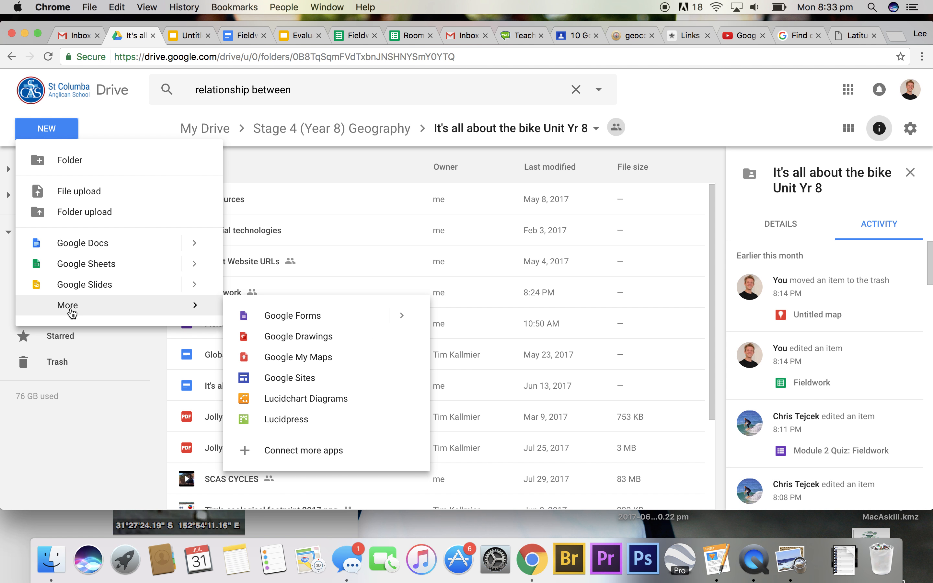
left_click(262, 357)
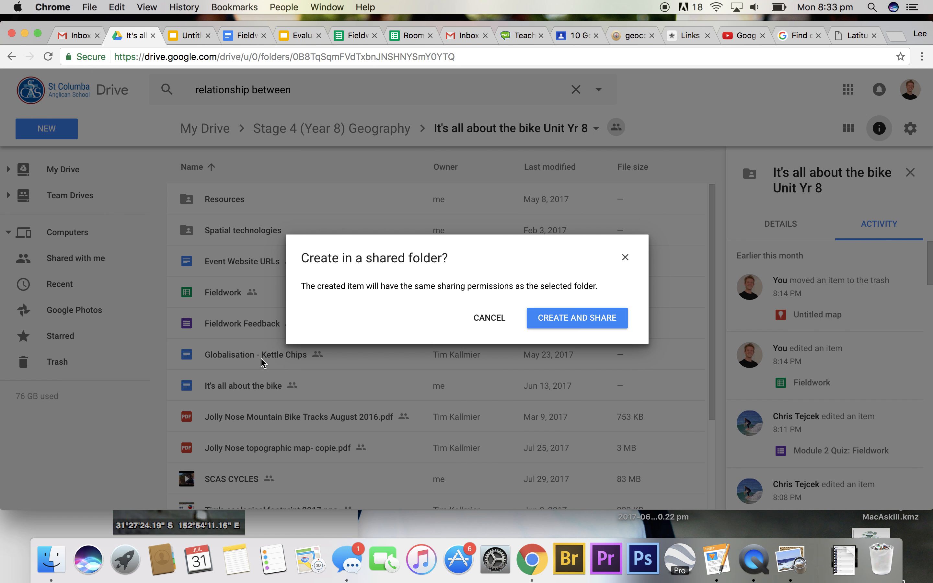
left_click(610, 325)
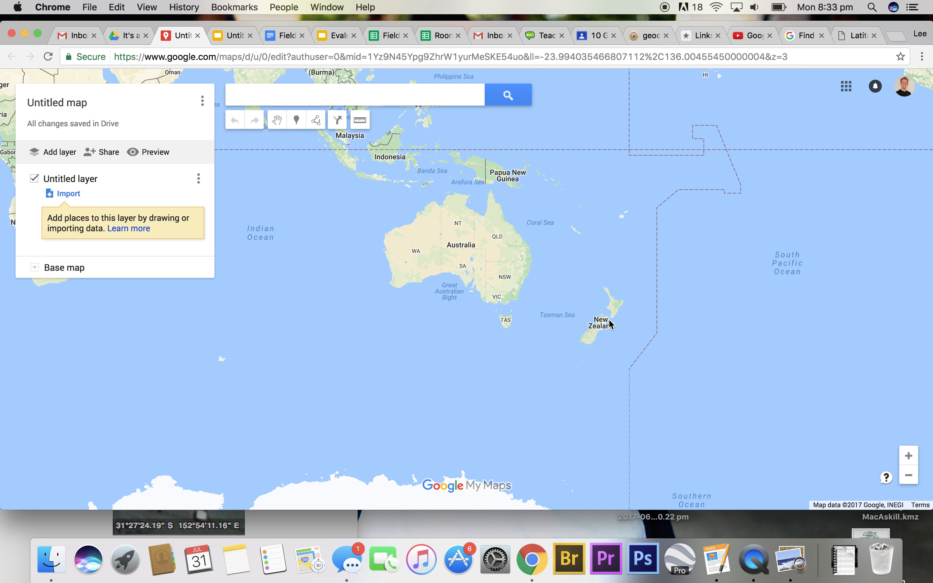
left_click(34, 268)
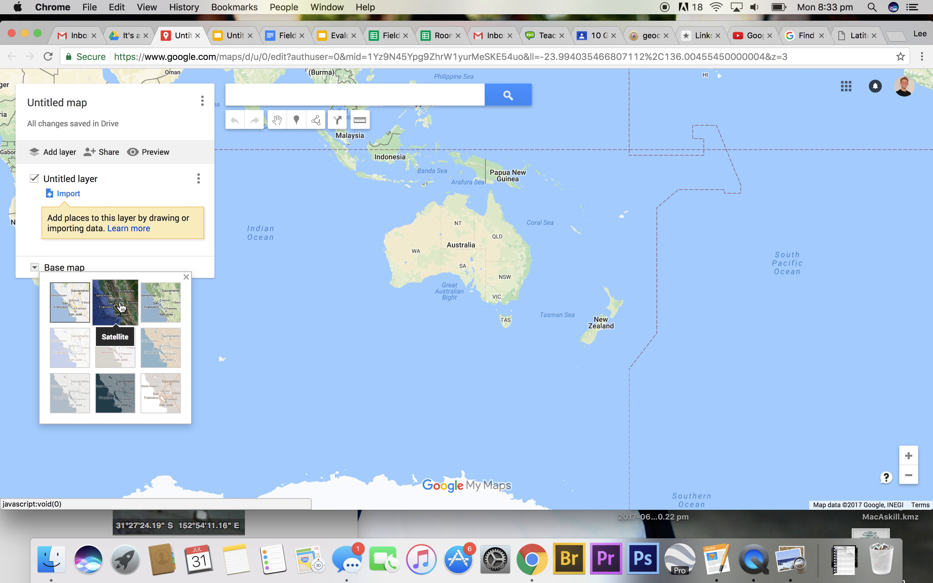
left_click(121, 308)
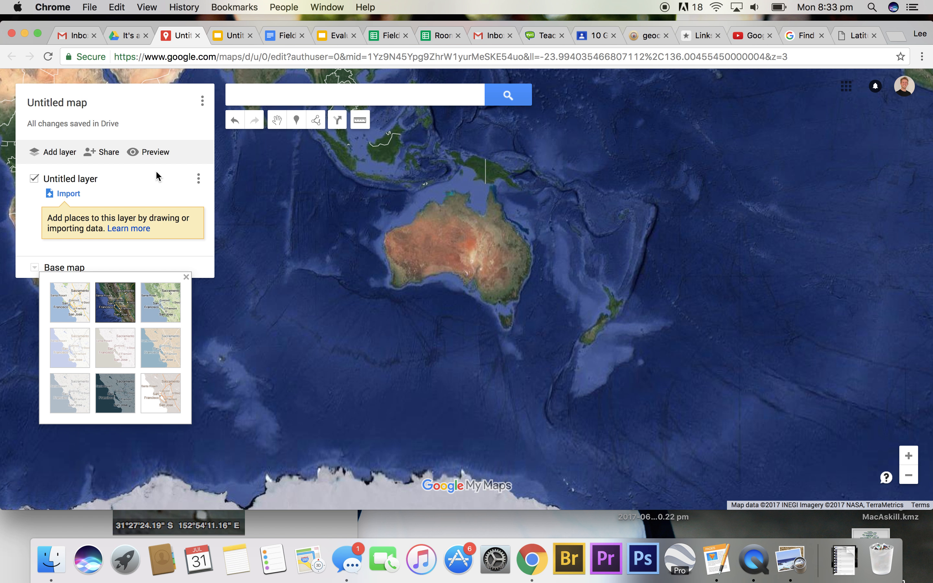
Step: Place a trial marker in central Australia without entering any details, and delete it
left_click(291, 118)
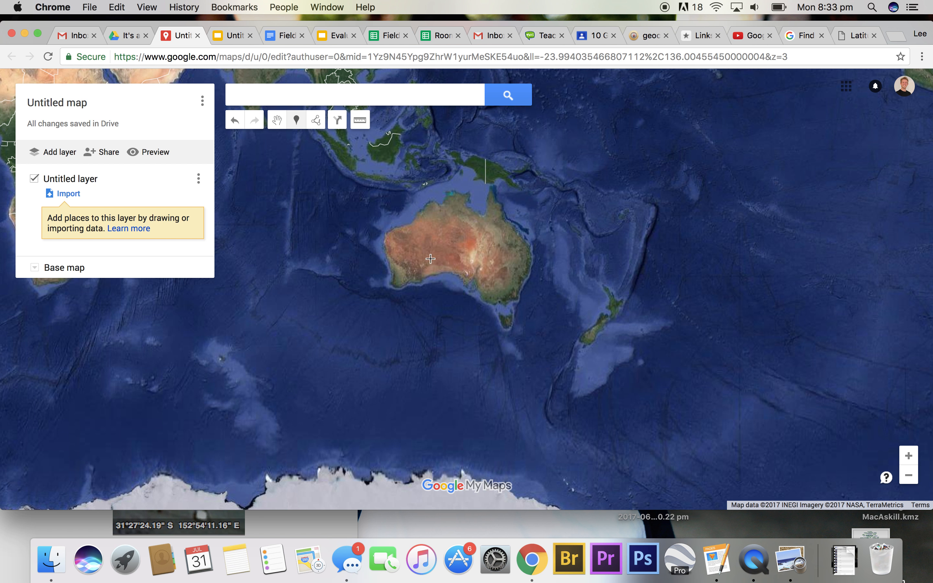
left_click(460, 248)
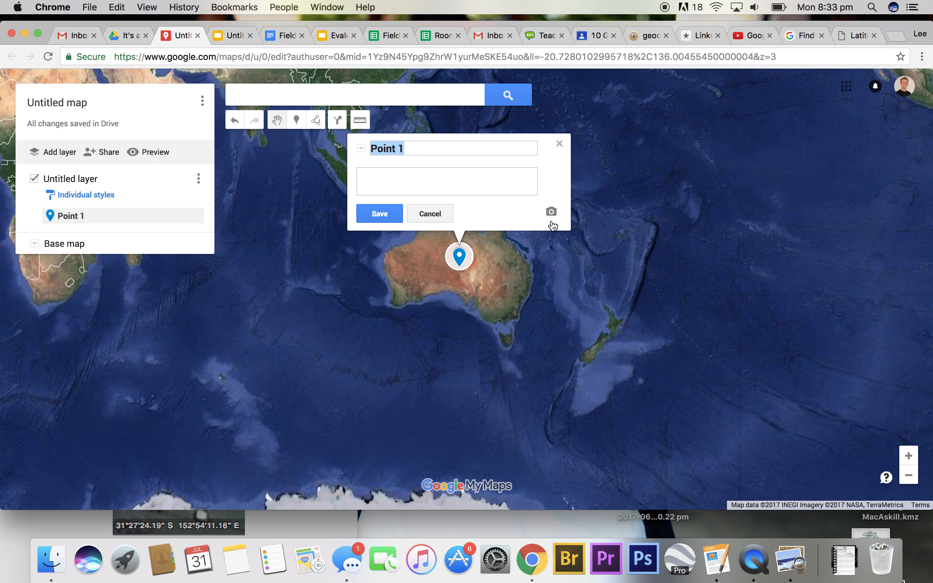
left_click(430, 214)
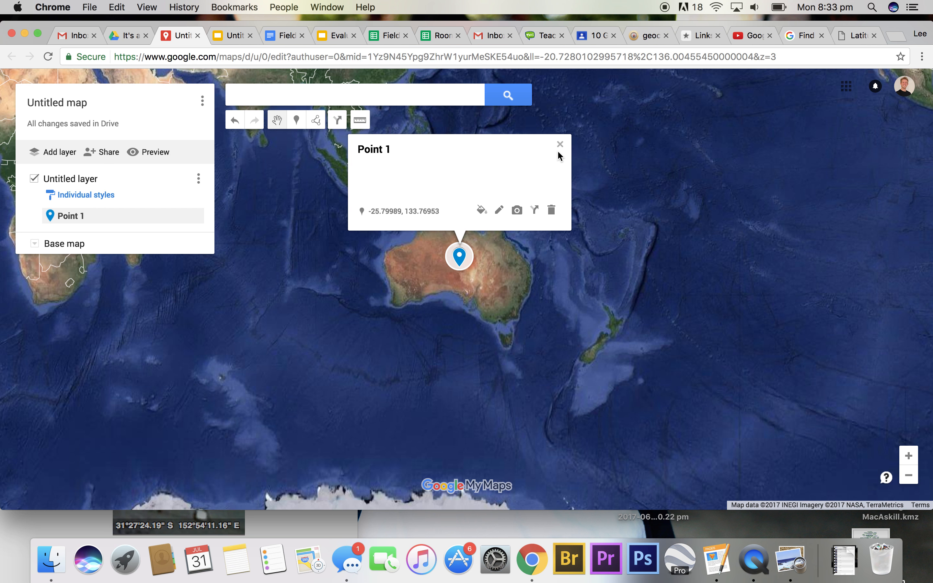
left_click(551, 210)
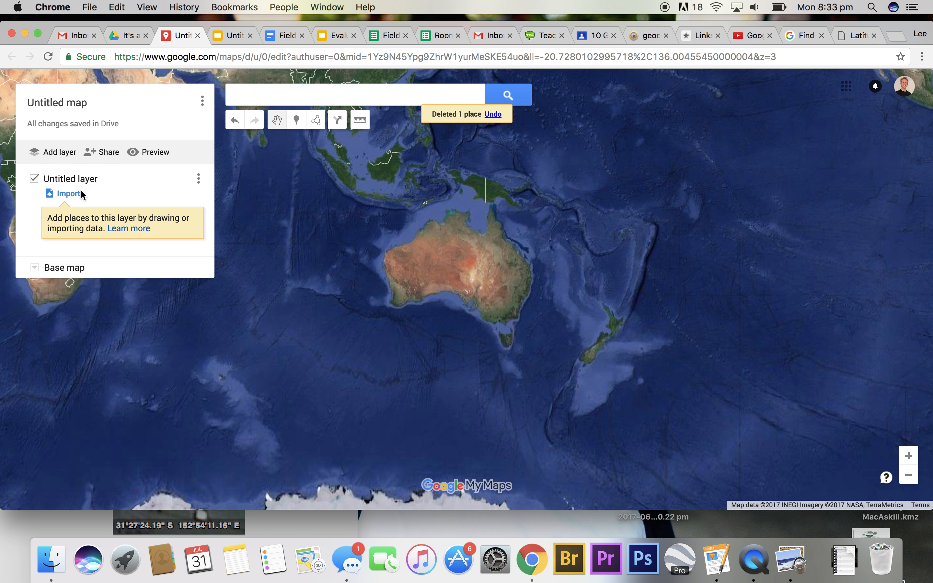
Step: Import the Fieldwork spreadsheet from the recent Google Drive files into the untitled layer
left_click(68, 194)
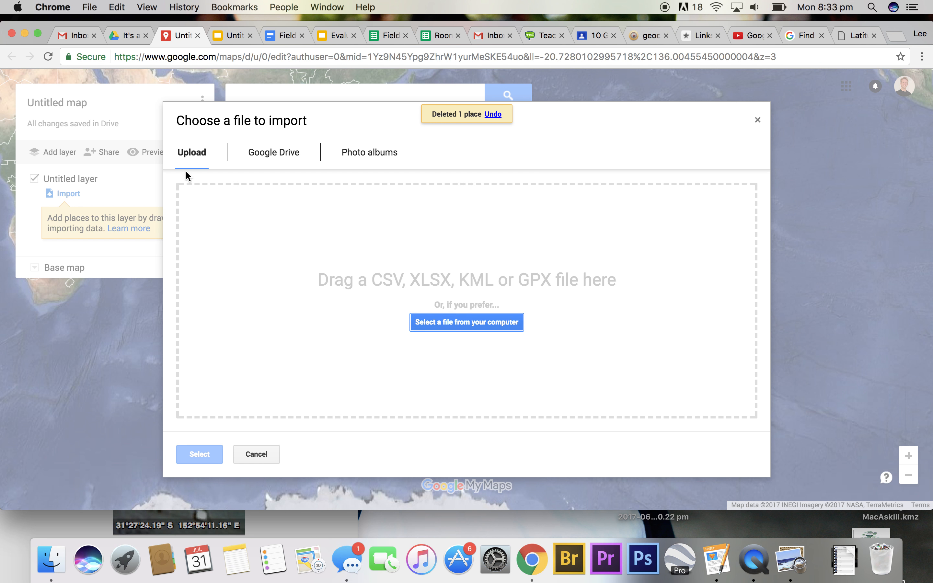
left_click(268, 160)
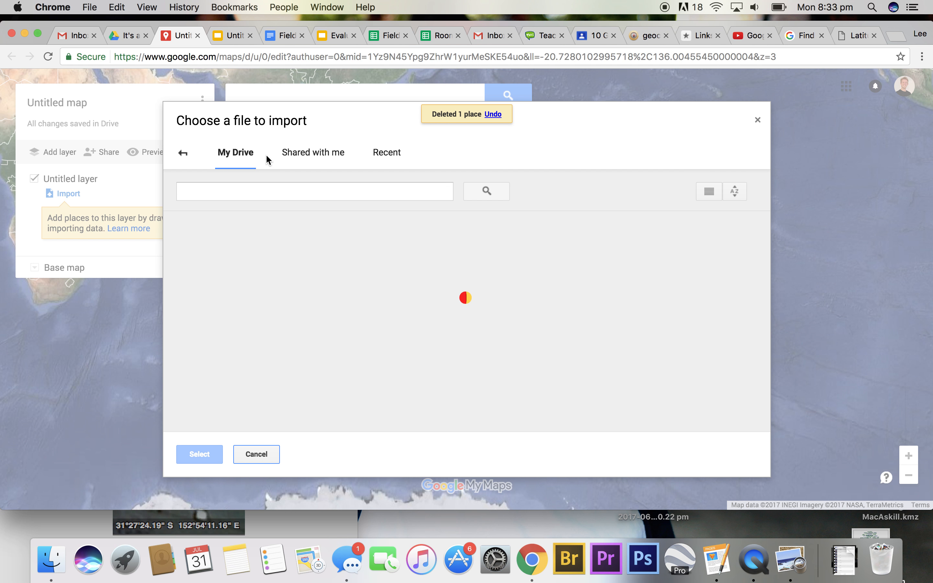
left_click(379, 156)
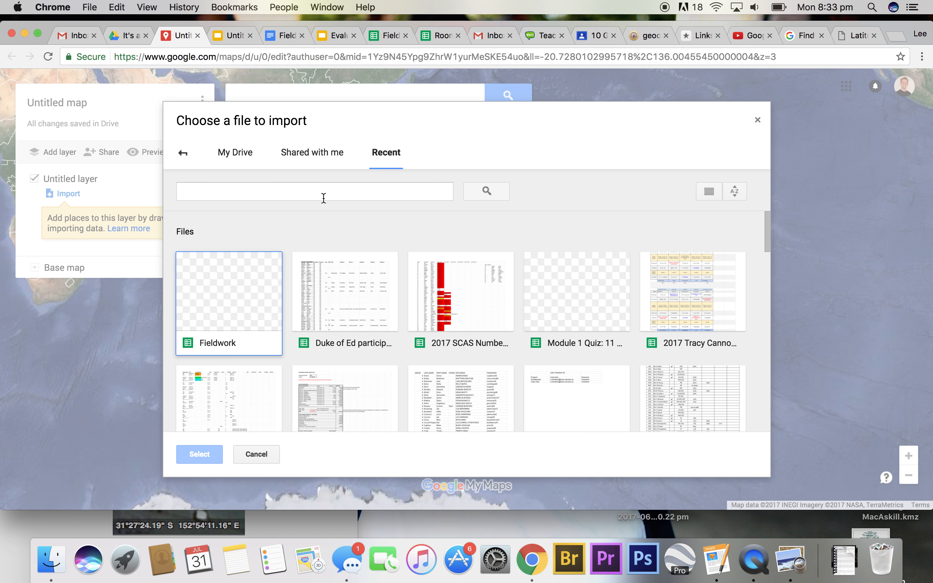
left_click(253, 291)
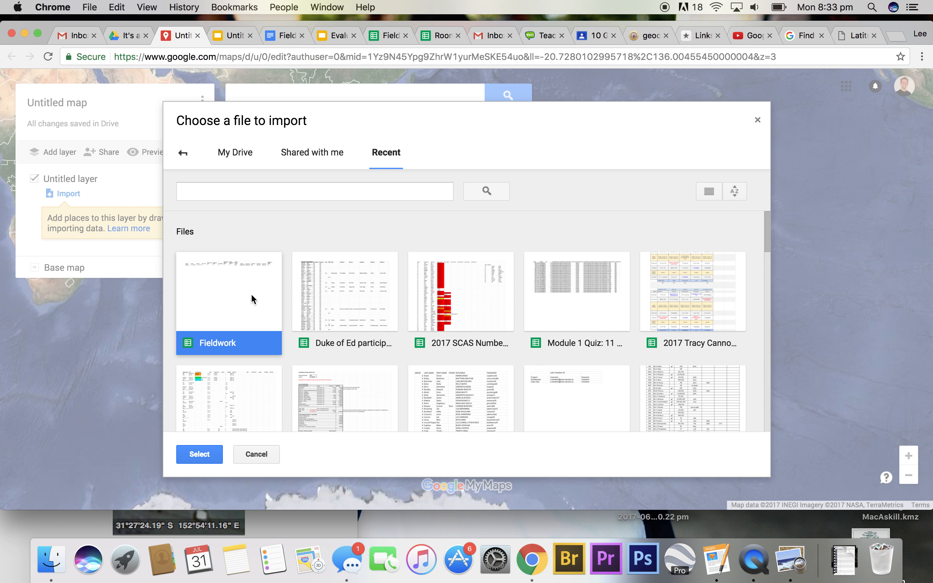
left_click(196, 458)
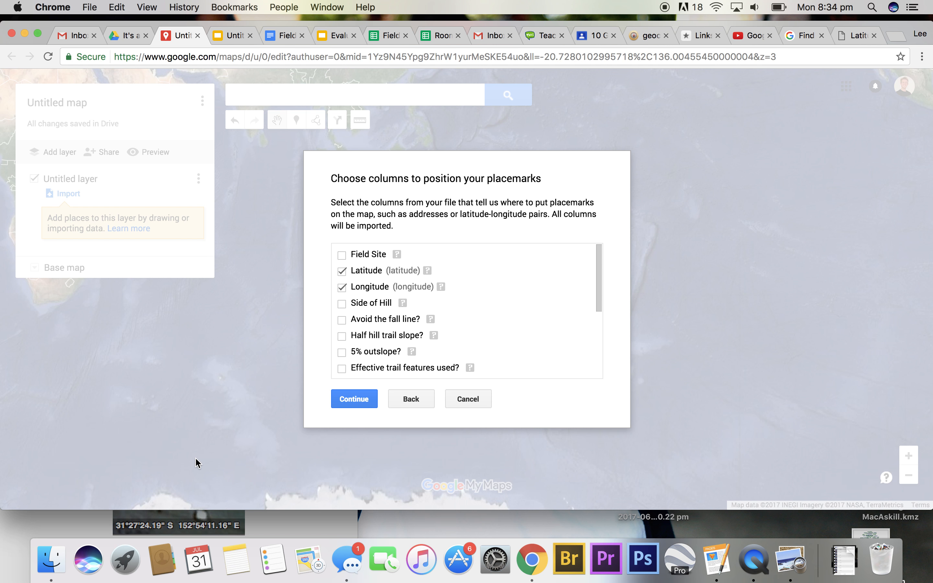
Step: Position the placemarks by the Latitude and Longitude columns and title the markers with the Field Site column
left_click(370, 399)
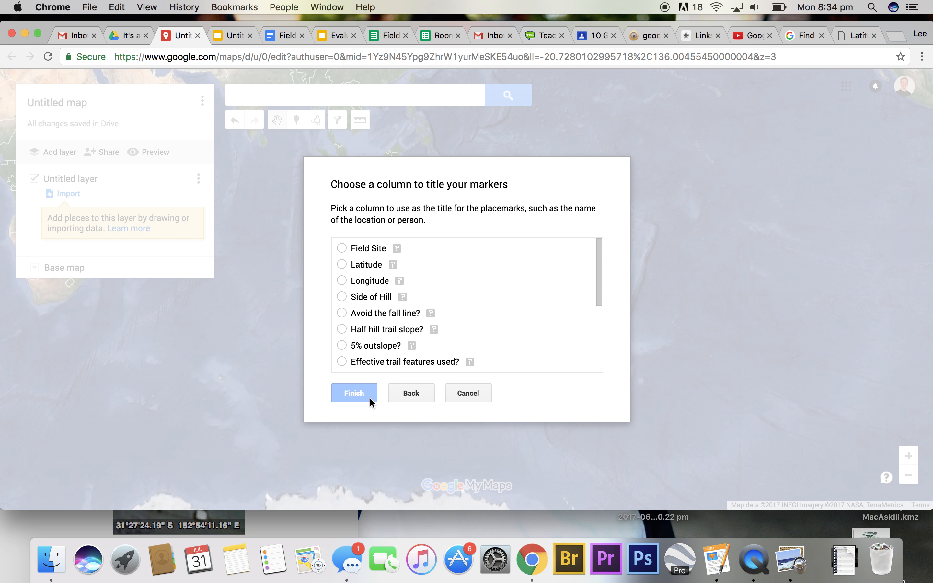
left_click(342, 249)
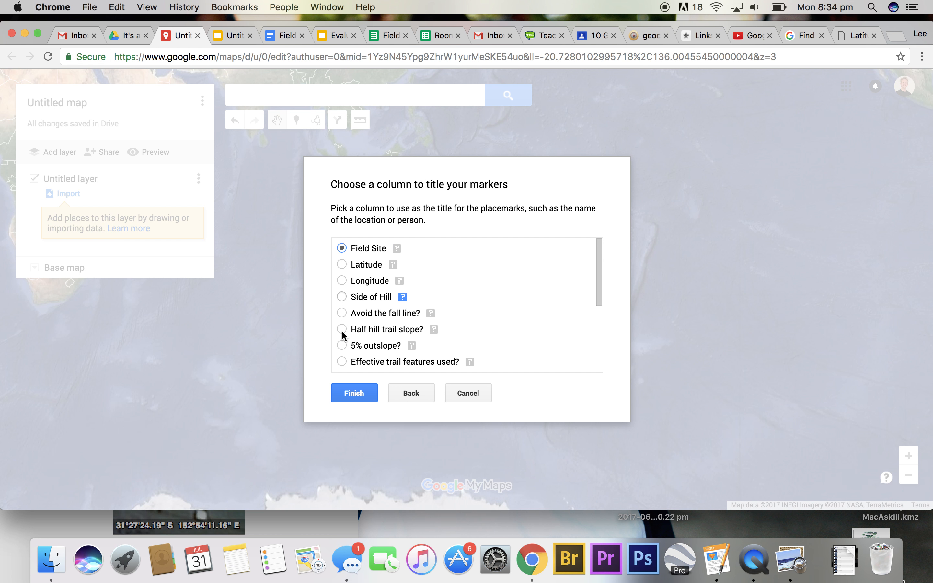
left_click(354, 392)
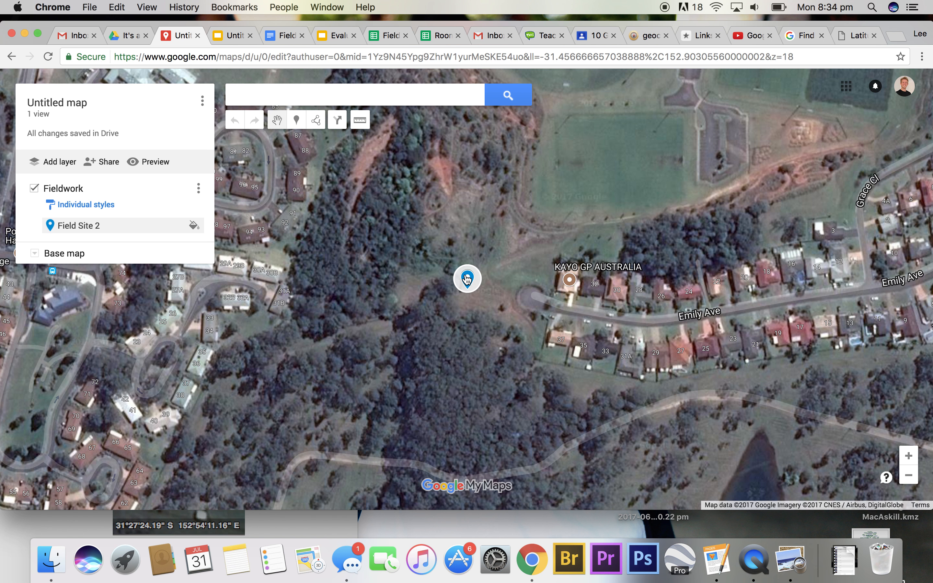
Step: Nudge the Field Site 2 marker slightly southeast on the map and reopen its details
left_click(467, 279)
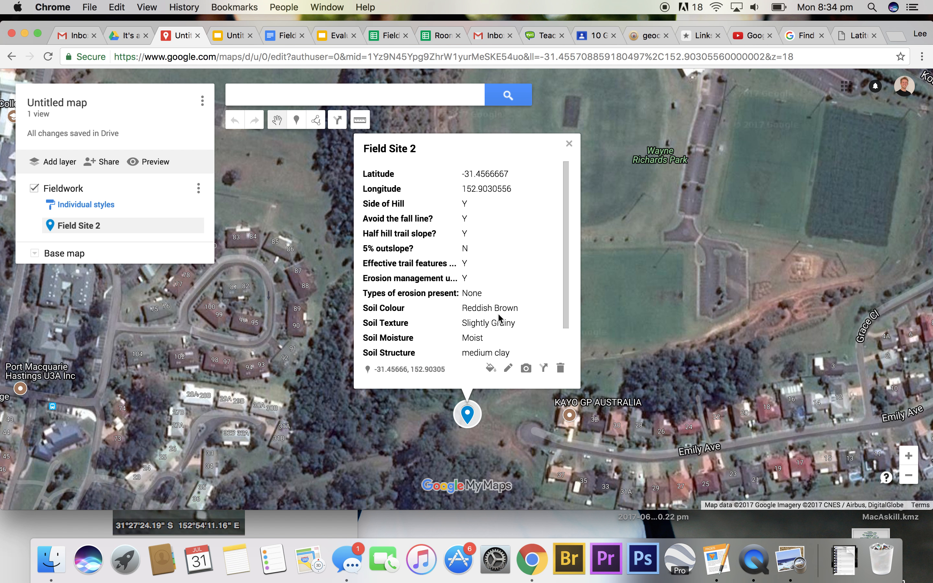
left_click_drag(468, 420, 473, 423)
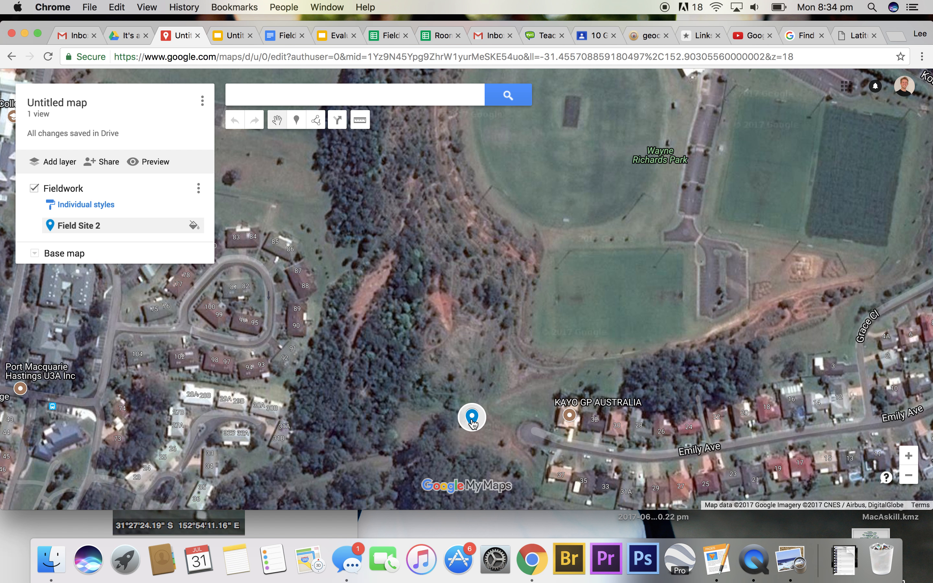
left_click(473, 417)
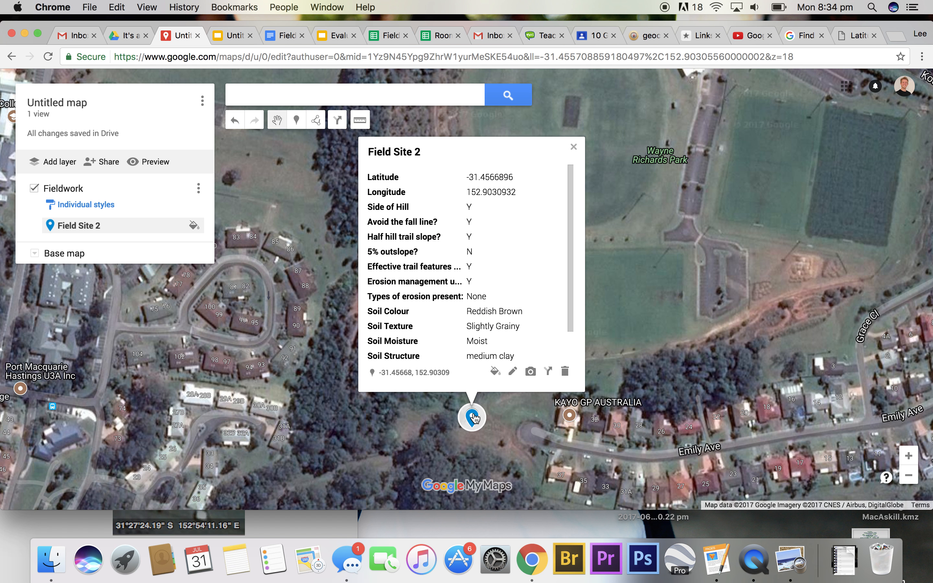
Step: Read through the imported fieldwork attributes in the Field Site 2 marker's details
scroll(487, 354, "down", 2)
scroll(486, 353, "up", 2)
scroll(443, 235, "down", 2)
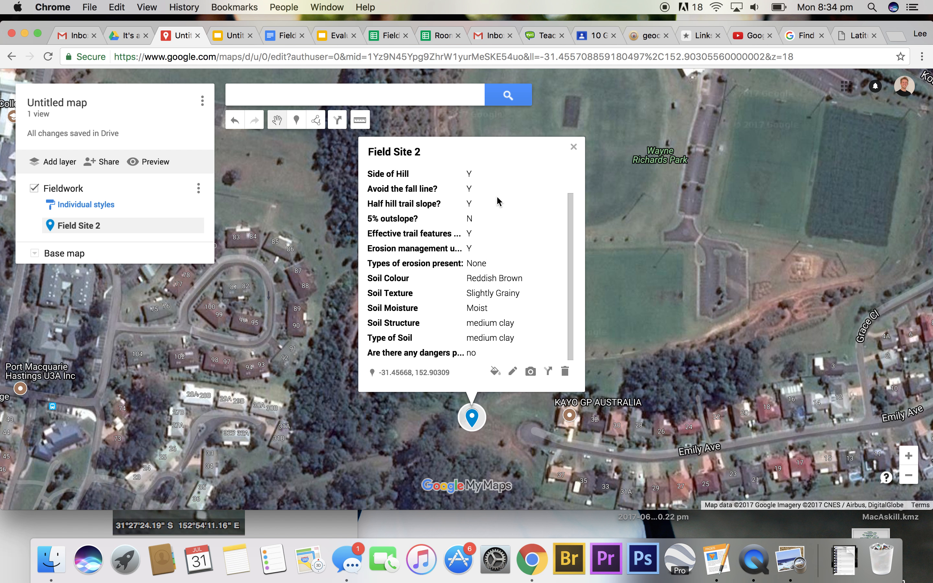
scroll(496, 198, "up", 2)
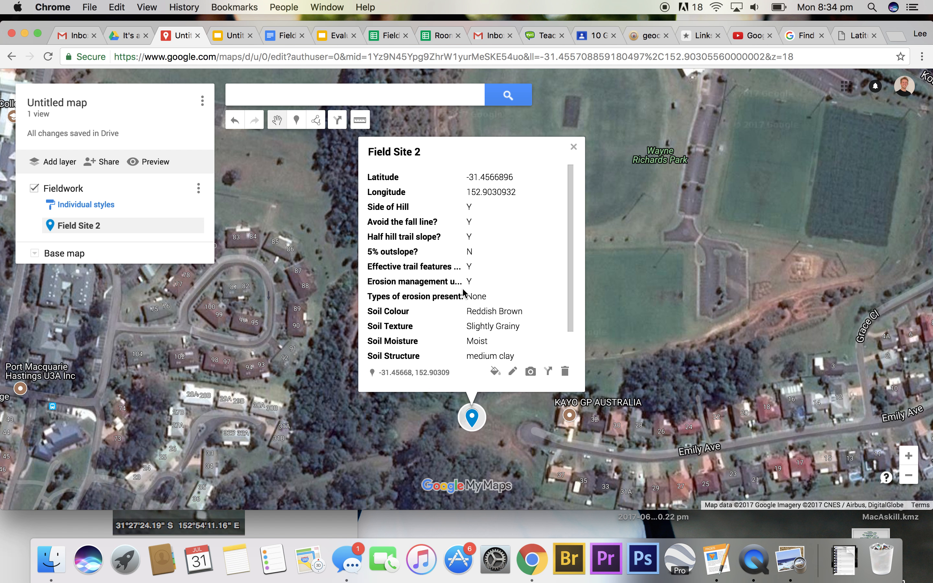
scroll(453, 327, "down", 2)
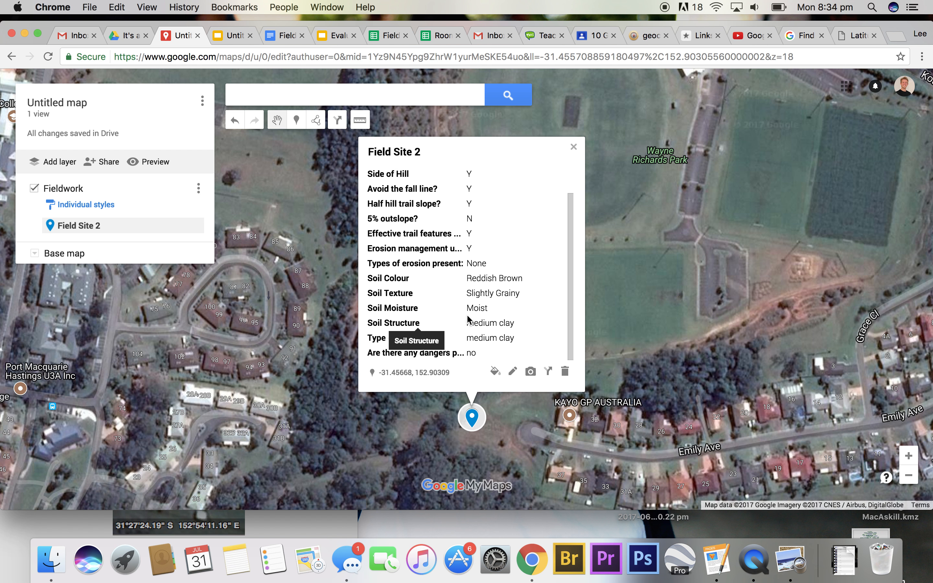
scroll(482, 325, "up", 2)
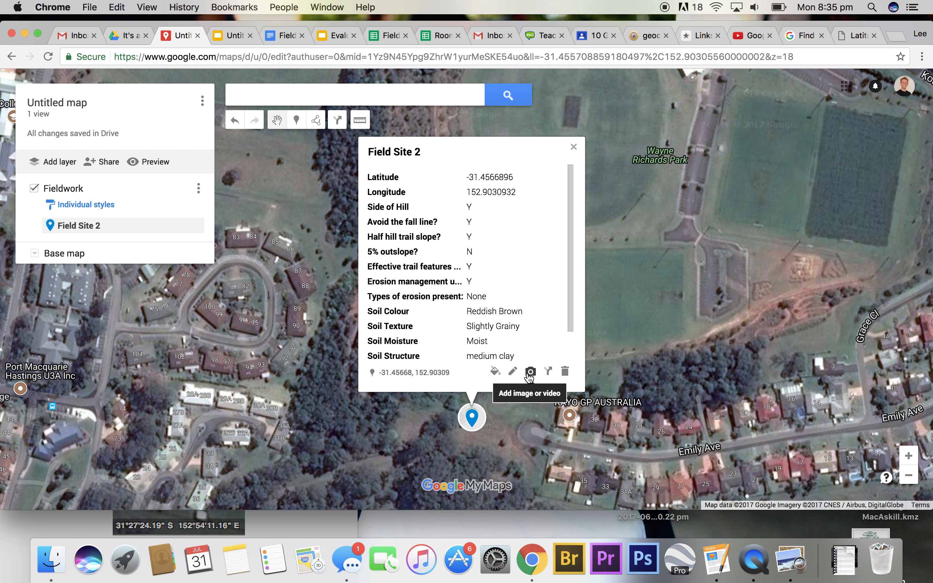
Step: Browse personal photos and Google Drive as image sources for the Field Site 2 marker, and leave without adding an image
left_click(529, 375)
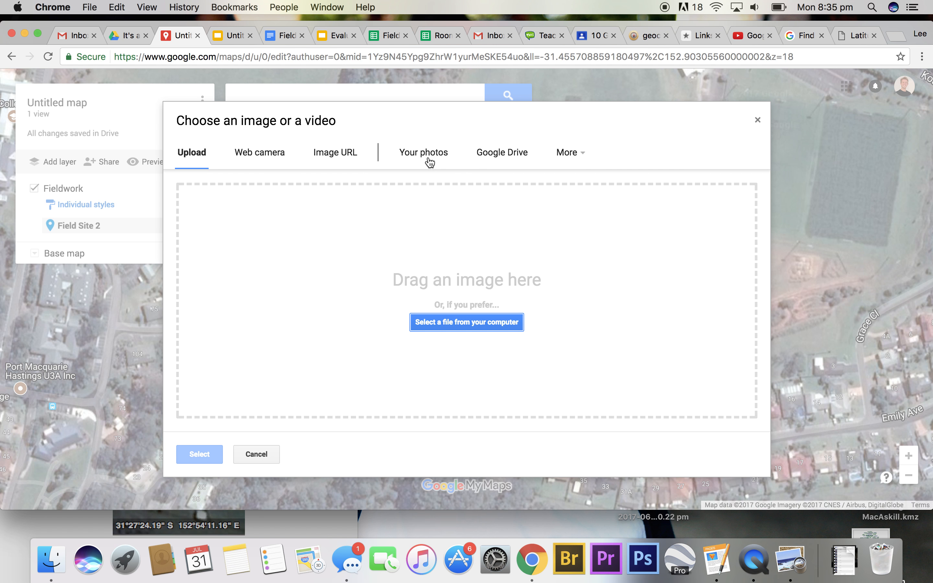
left_click(410, 156)
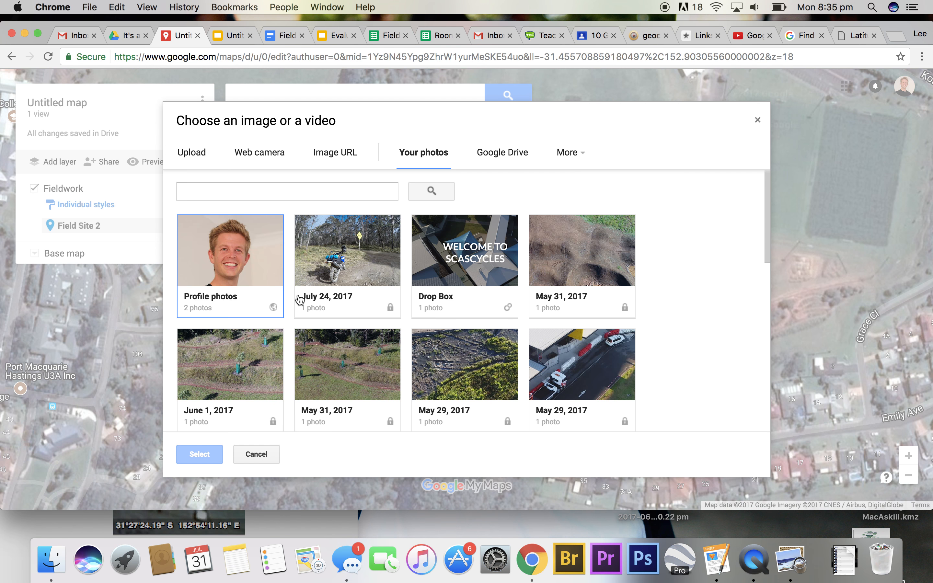
scroll(300, 298, "down", 3)
scroll(300, 298, "down", 2)
scroll(384, 301, "up", 5)
left_click(511, 156)
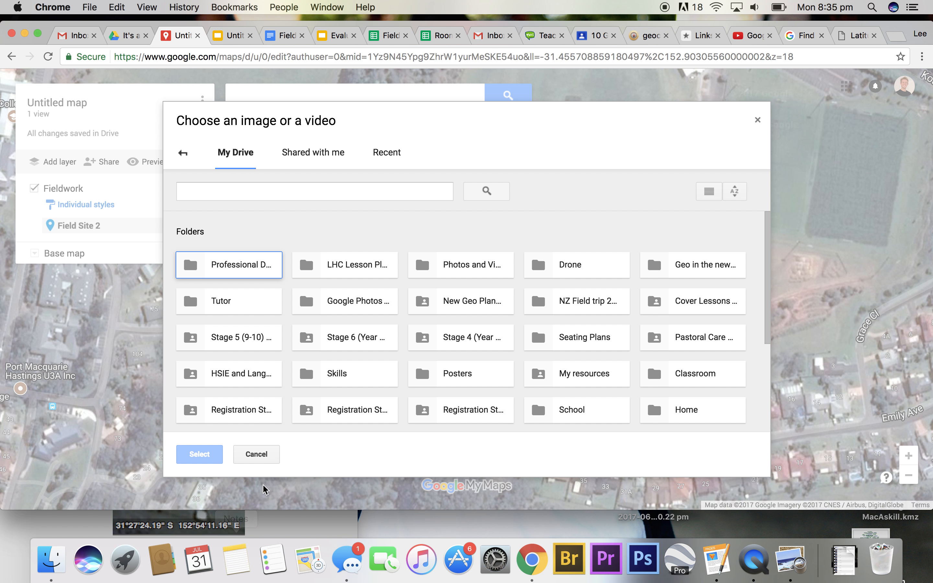
left_click(256, 454)
Step: Review the trail and soil entries of Field Site 2 once more and switch to the coordinate-format slide in Google Slides
scroll(488, 200, "down", 2)
scroll(487, 200, "up", 2)
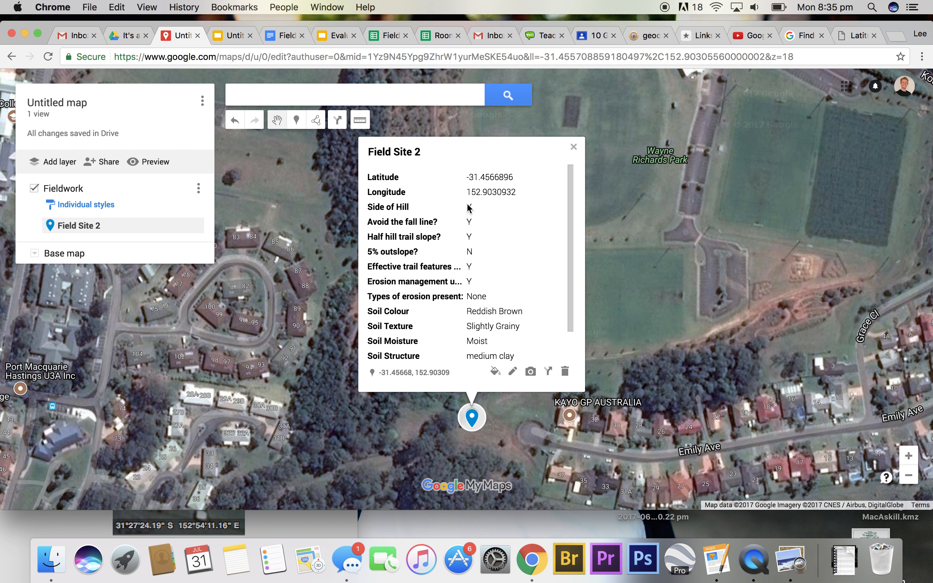
scroll(477, 292, "down", 2)
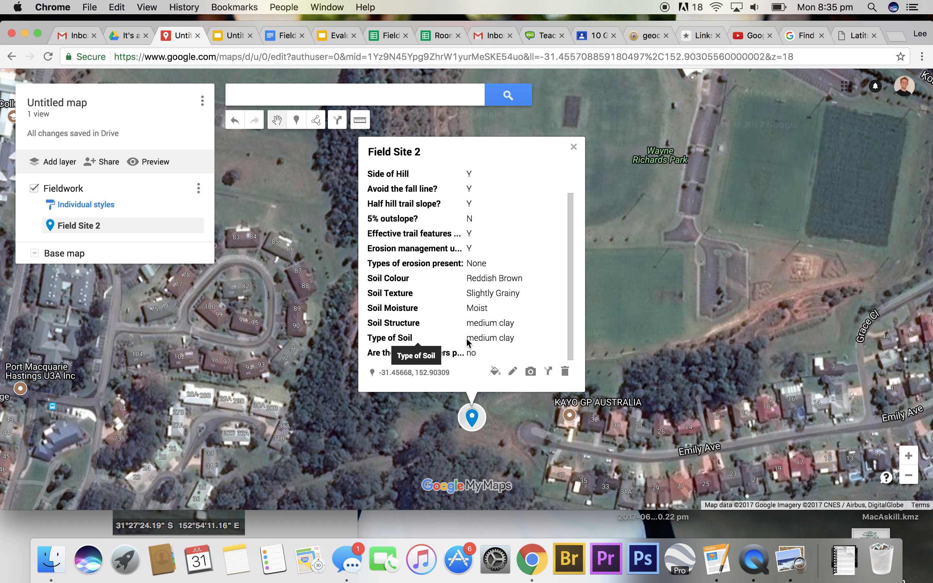
scroll(509, 322, "up", 2)
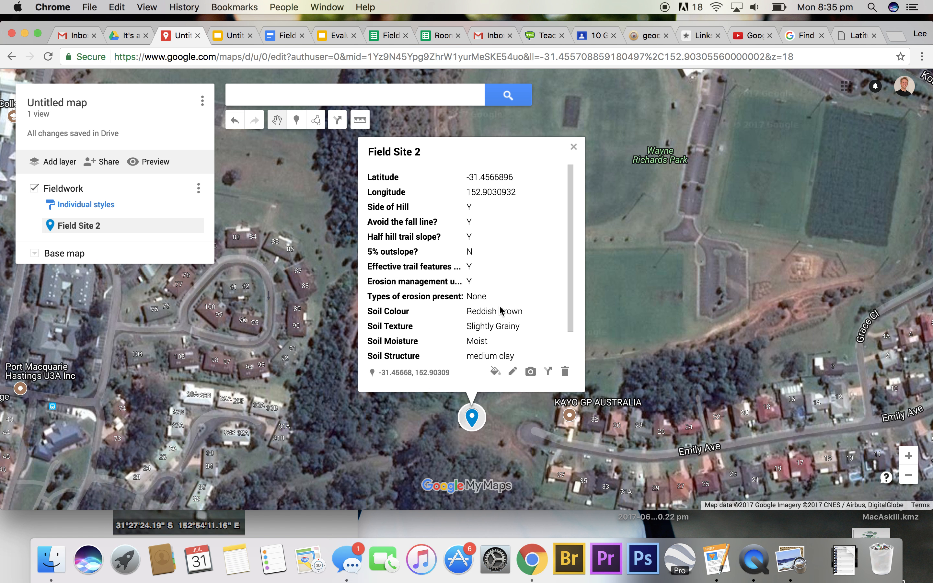
scroll(489, 339, "down", 1)
scroll(490, 339, "down", 1)
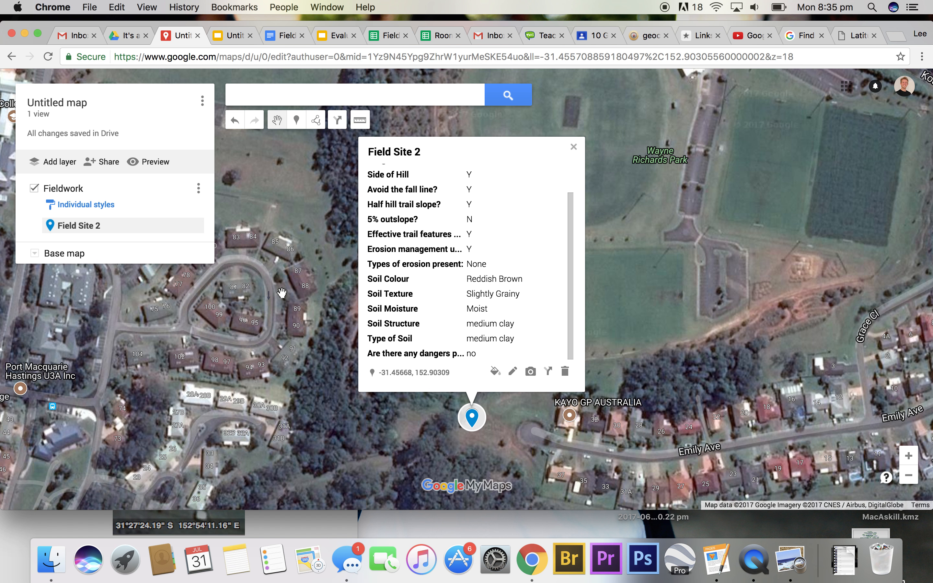
left_click(231, 35)
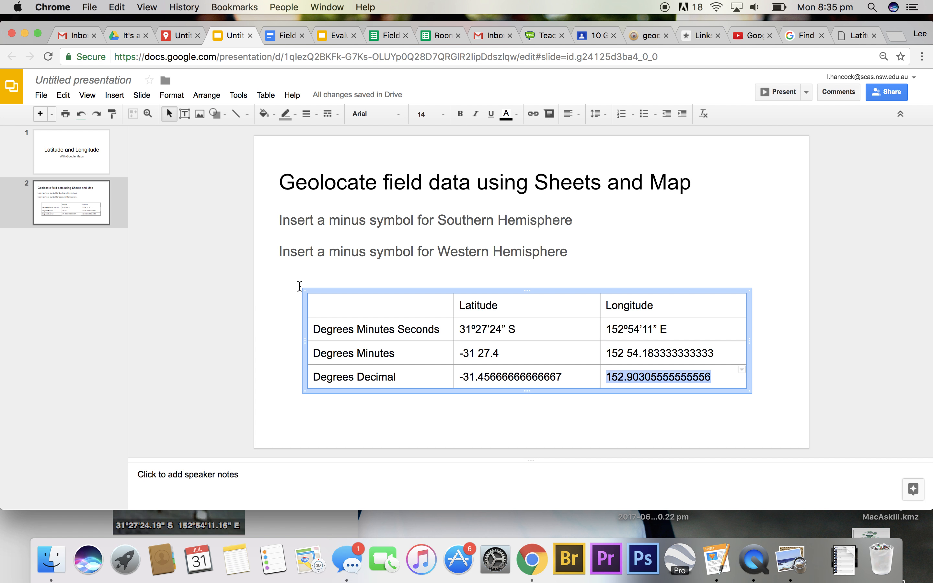